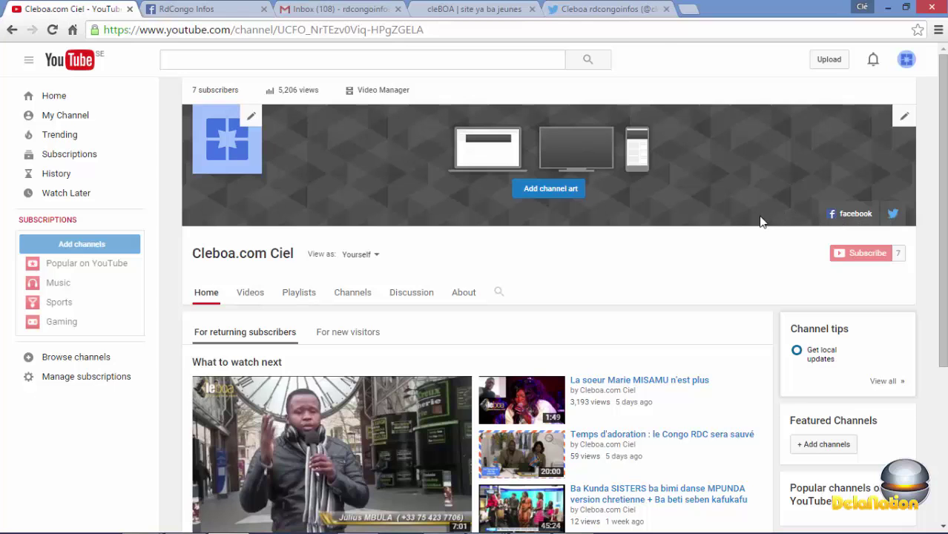
# Load the YouTube home page, open Creator Studio for the Cleboa.com Ciel account, and display its channel page.
pyautogui.click(635, 31)
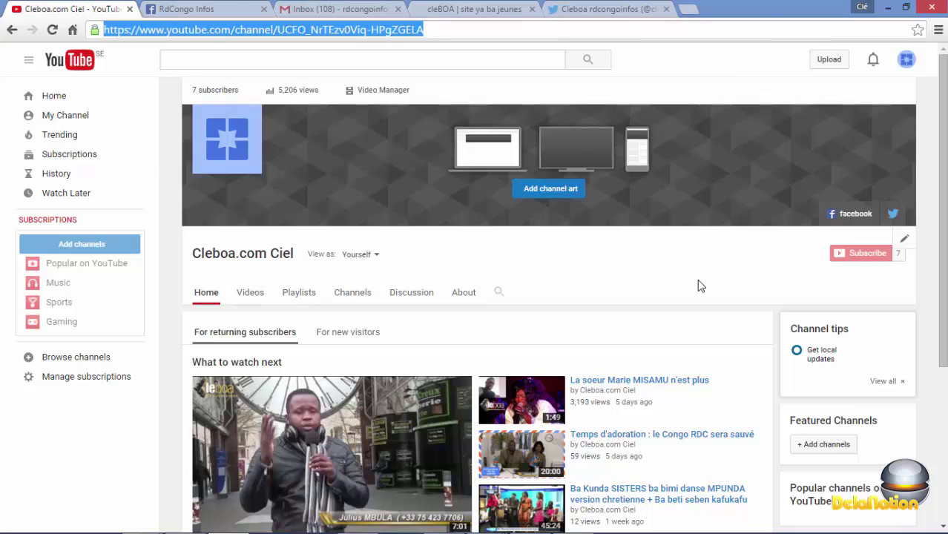
pyautogui.write('you')
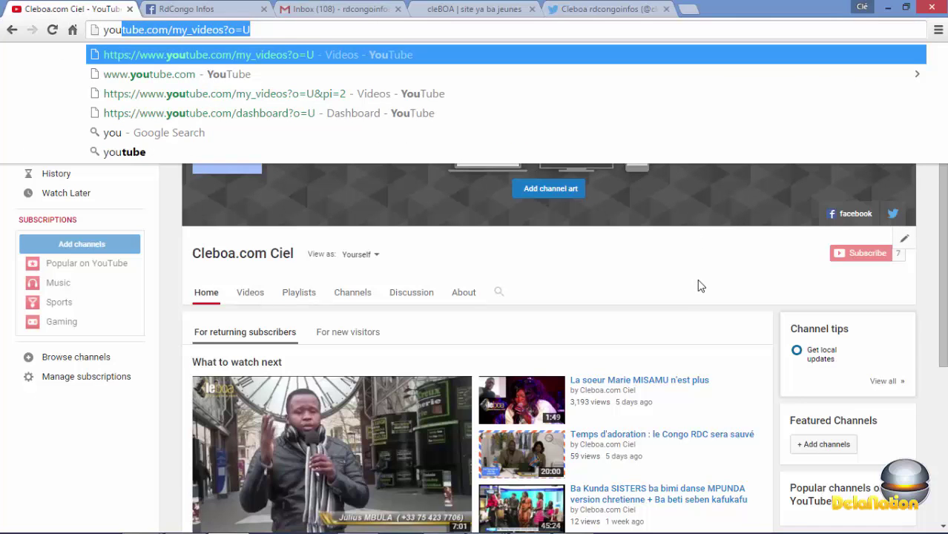
pyautogui.press('Down')
pyautogui.press('Return')
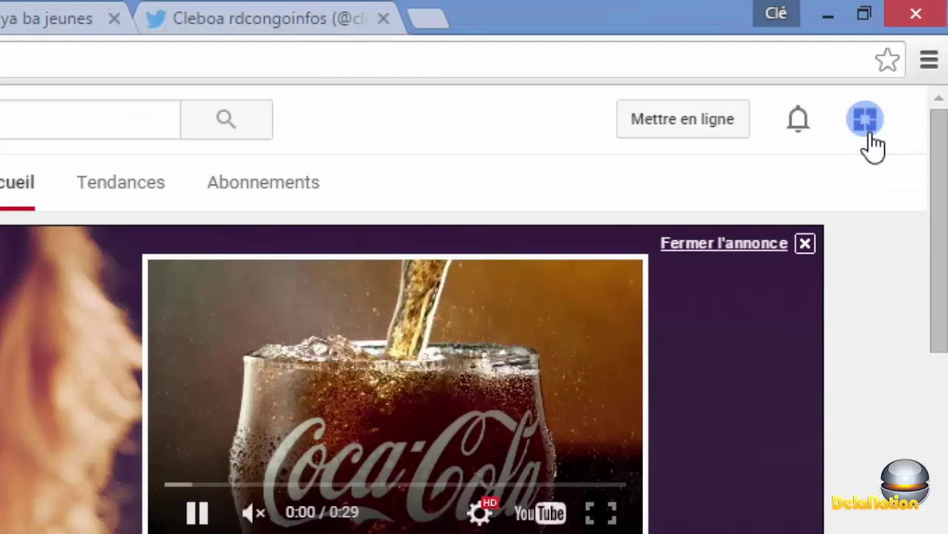
pyautogui.click(867, 140)
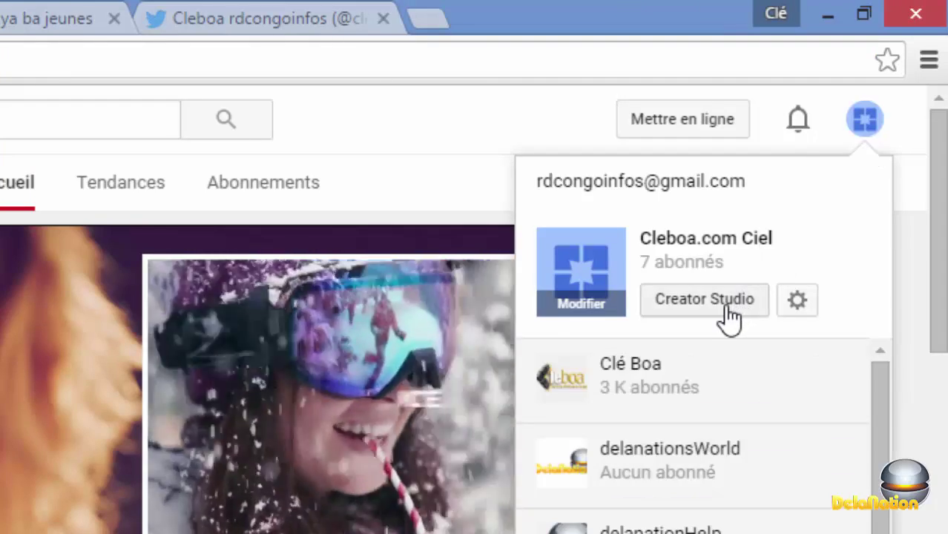
pyautogui.click(731, 317)
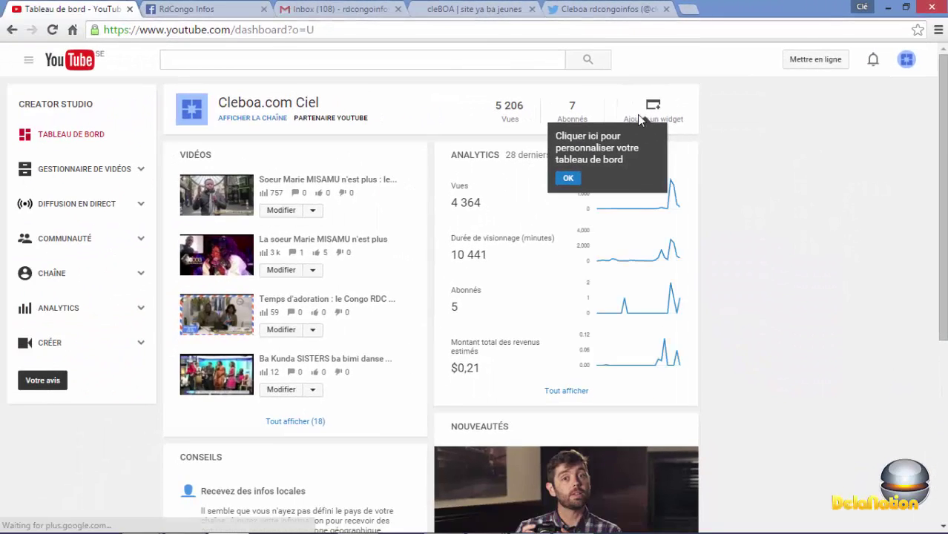
pyautogui.moveTo(362, 89); pyautogui.dragTo(28, 58)
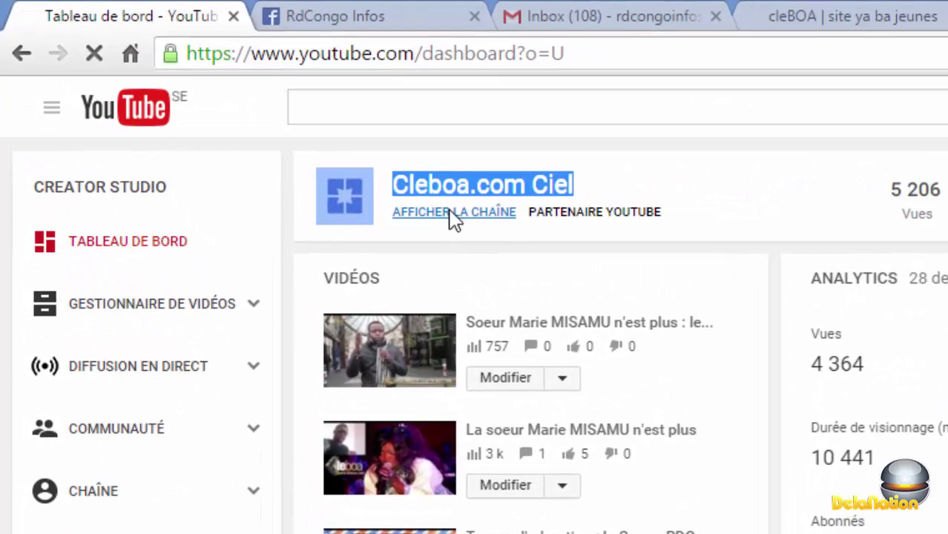
pyautogui.click(423, 198)
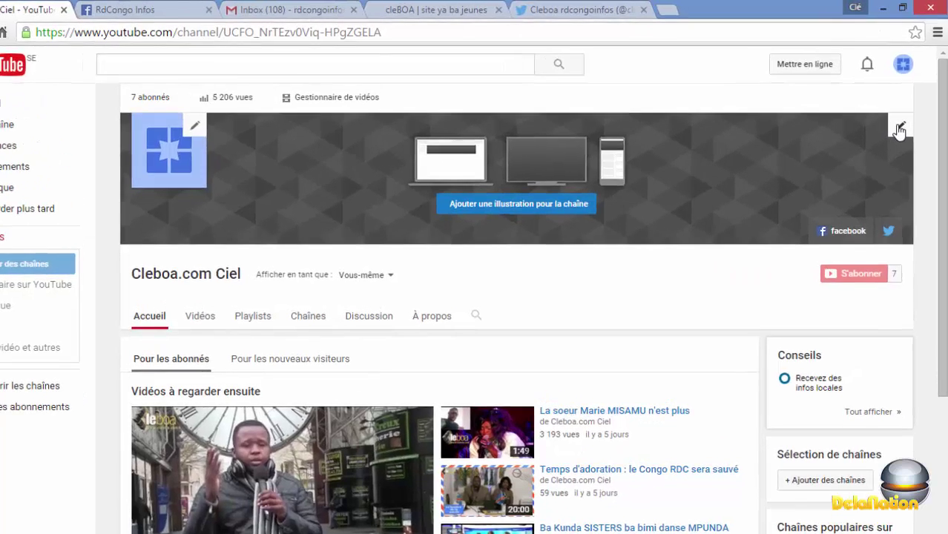
pyautogui.click(901, 118)
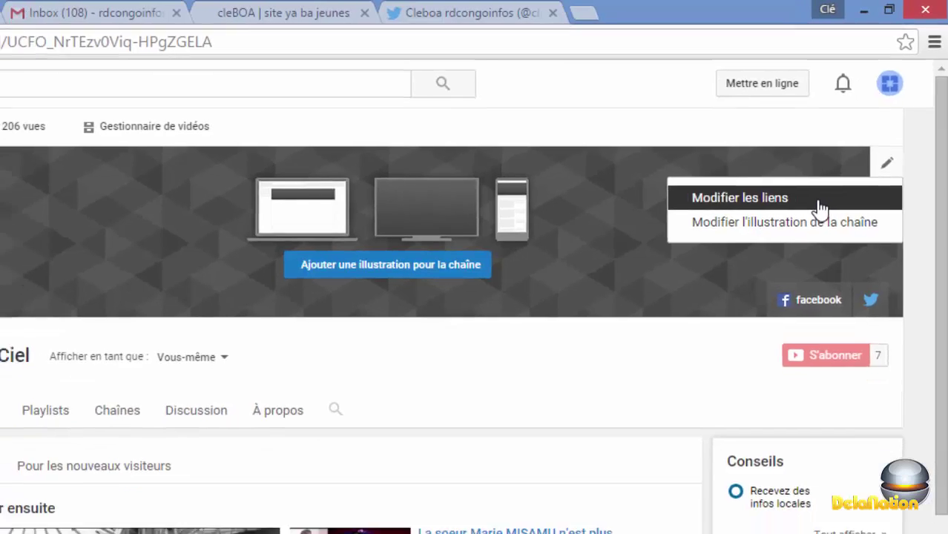
pyautogui.click(813, 216)
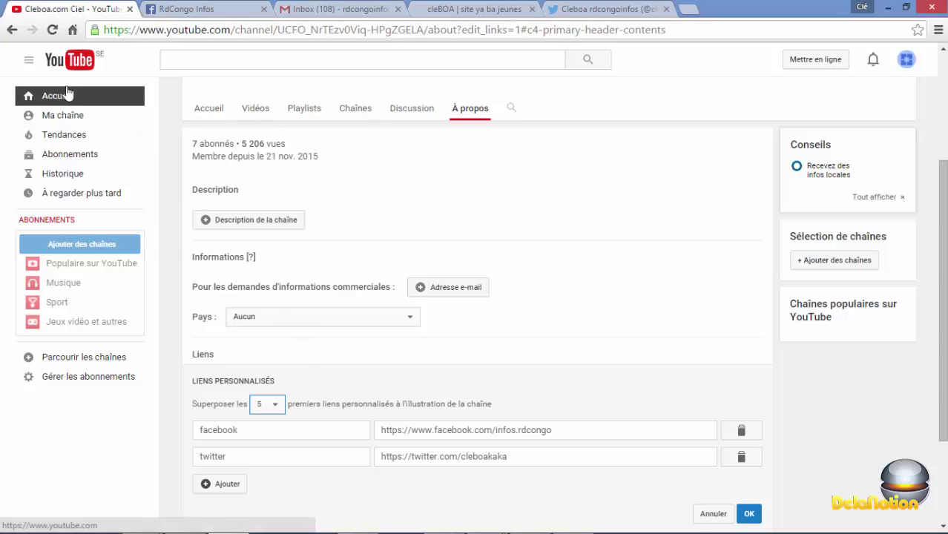
pyautogui.click(13, 32)
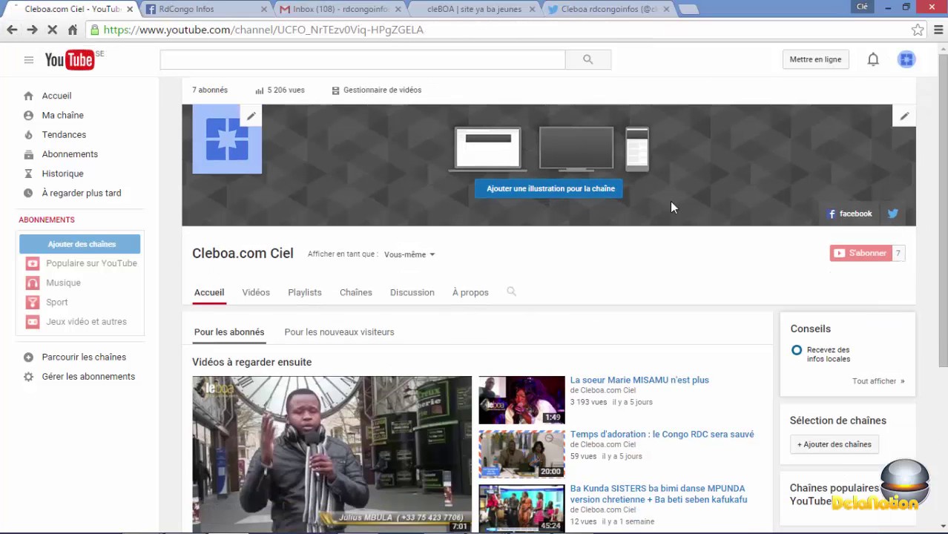
# Examine the channel's page navigation settings and close them without saving.
pyautogui.click(899, 117)
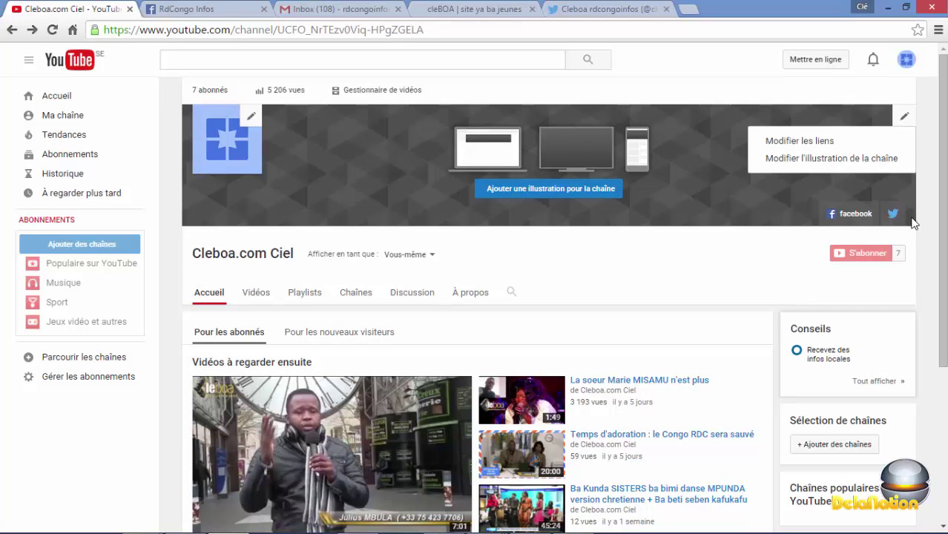
pyautogui.click(924, 258)
pyautogui.click(906, 237)
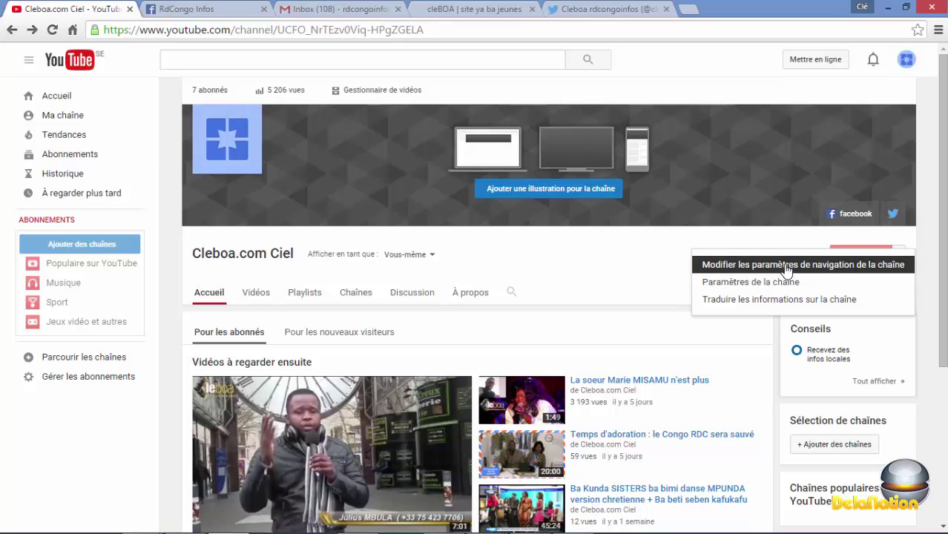
pyautogui.click(920, 250)
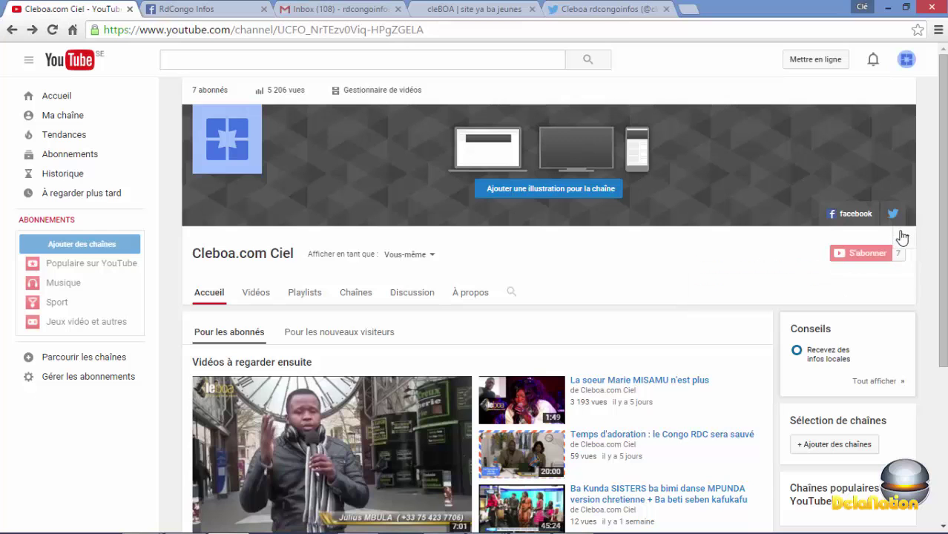
pyautogui.click(903, 238)
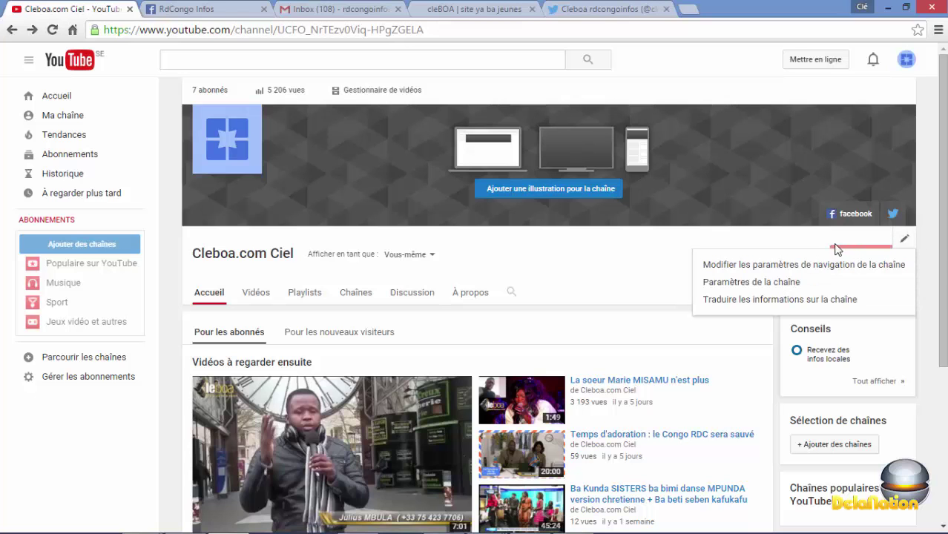
pyautogui.click(785, 266)
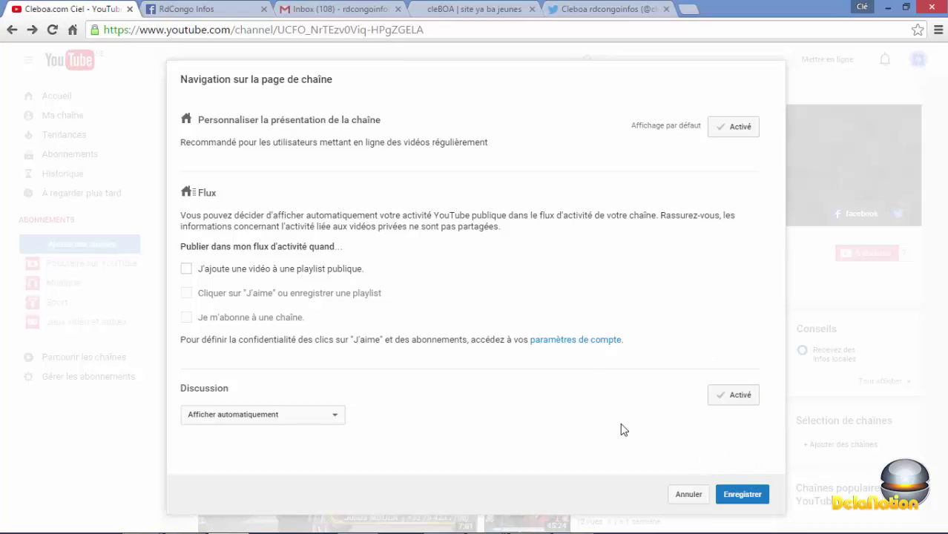
pyautogui.click(688, 494)
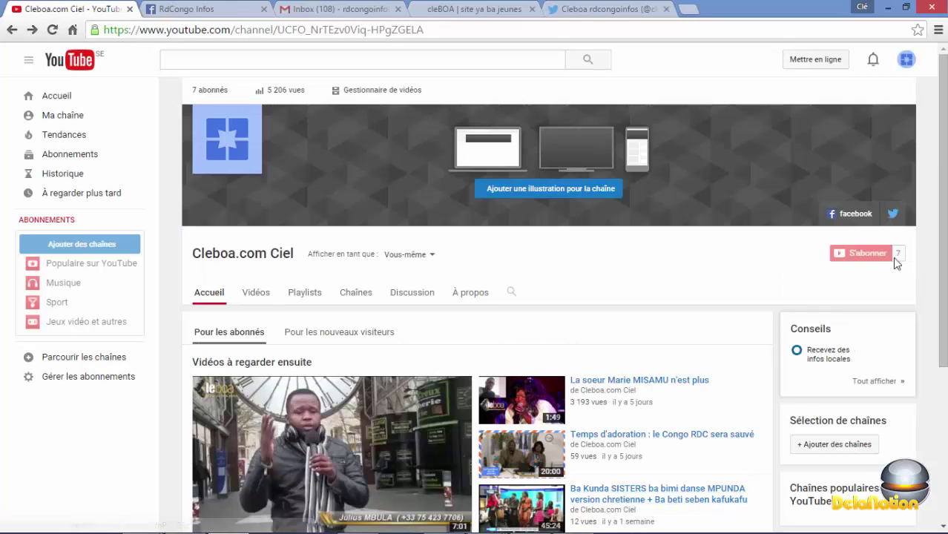
# Open the channel header's link editor on the About page, review the custom links, and cancel the editing.
pyautogui.click(902, 120)
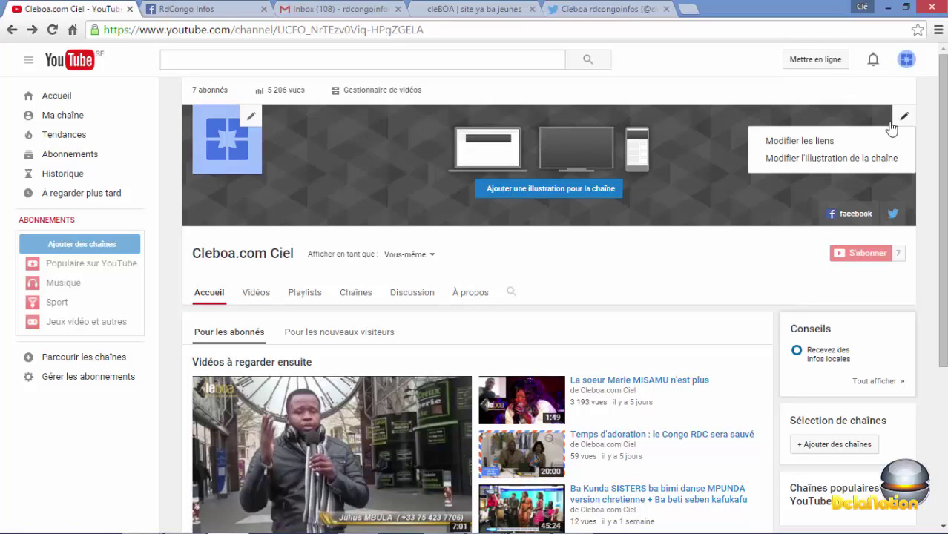
pyautogui.click(843, 148)
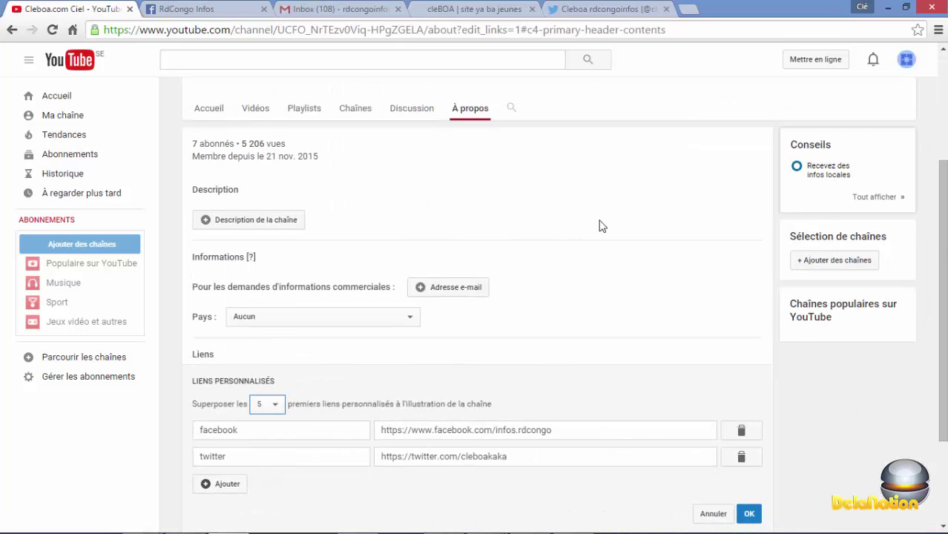
pyautogui.scroll(-1, 942, 297)
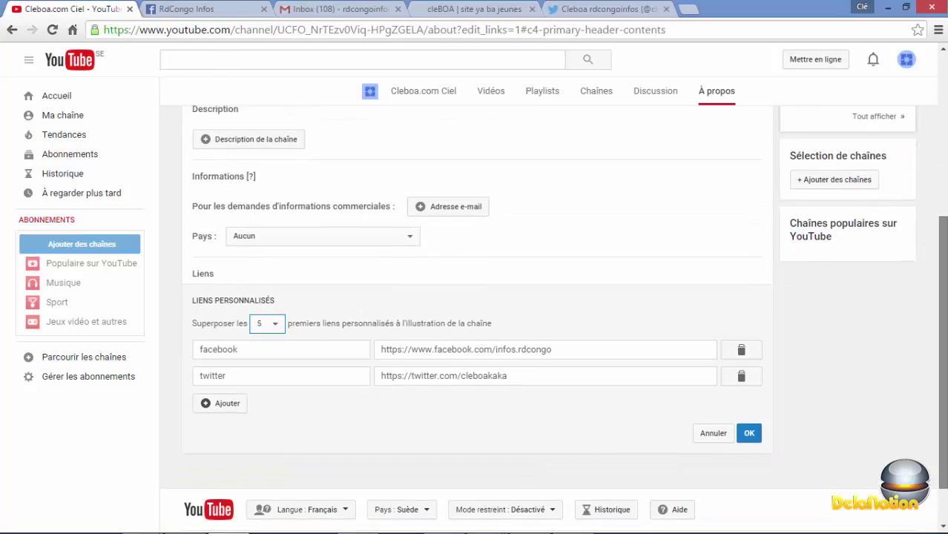
pyautogui.scroll(-1, 925, 294)
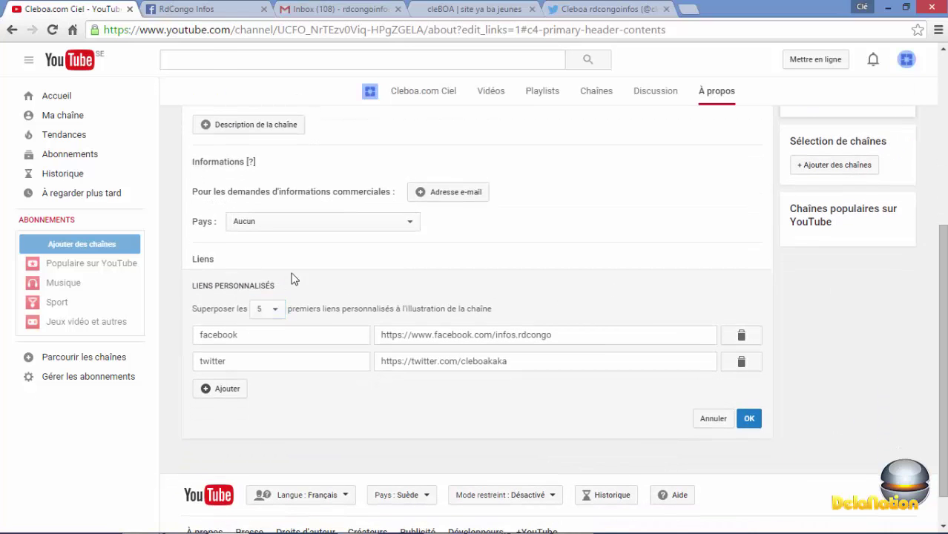
pyautogui.click(713, 419)
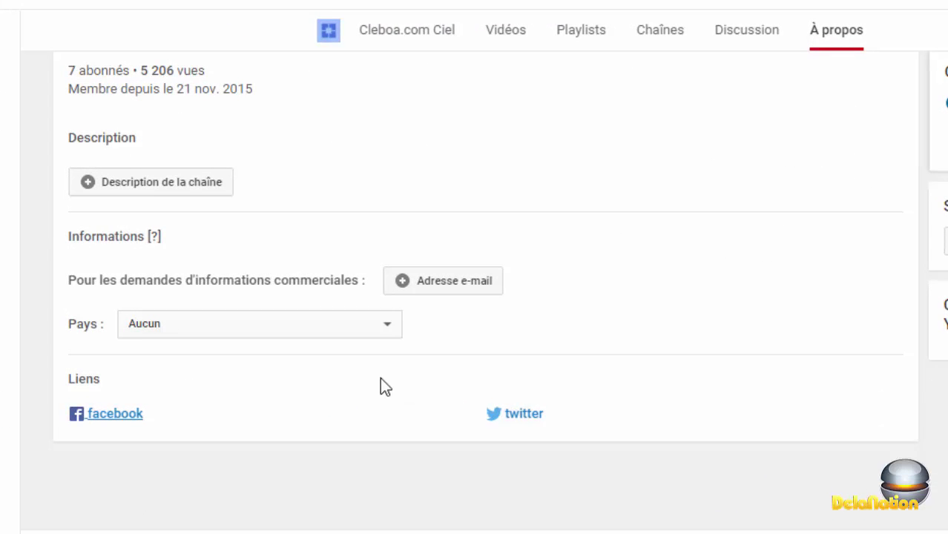
# Delete the twitter and facebook custom links from the channel's About page and save the change.
pyautogui.moveTo(531, 424)
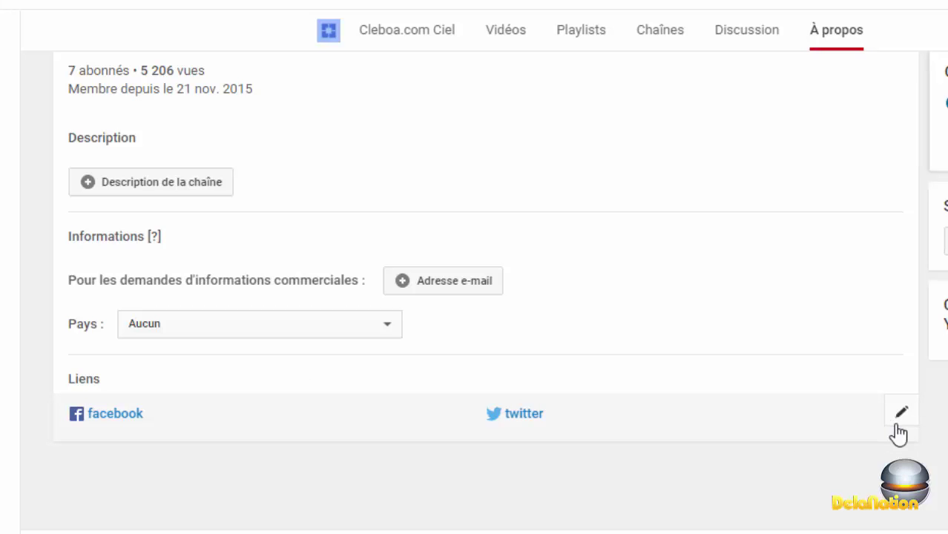
pyautogui.click(899, 420)
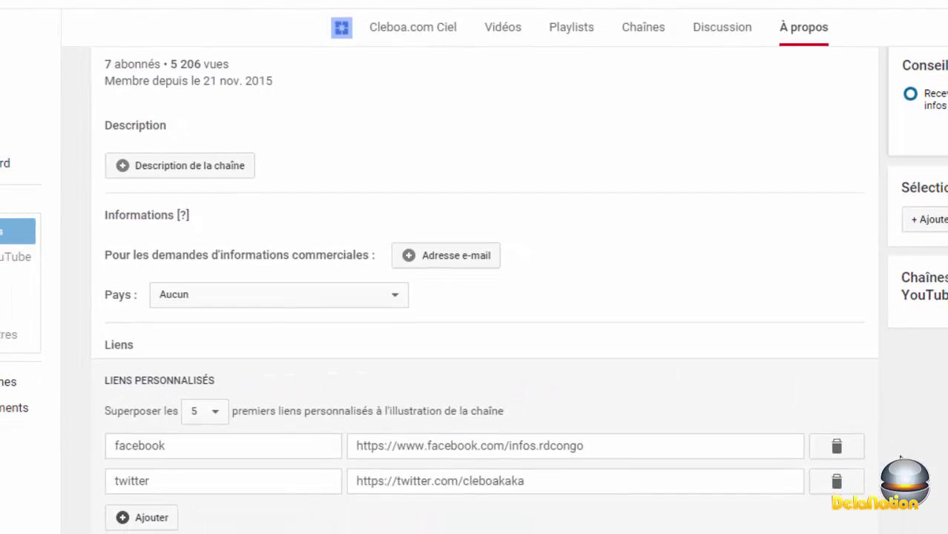
pyautogui.click(818, 438)
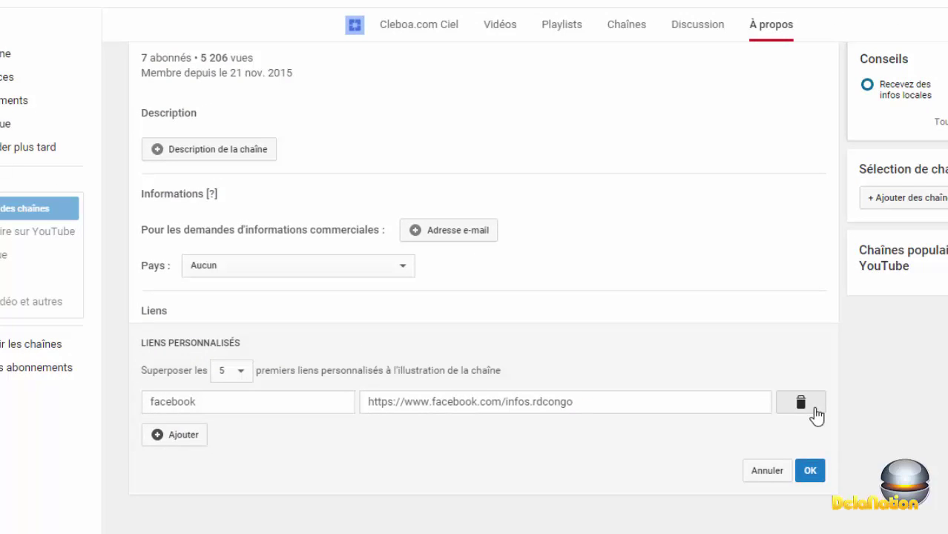
pyautogui.click(813, 406)
pyautogui.click(809, 439)
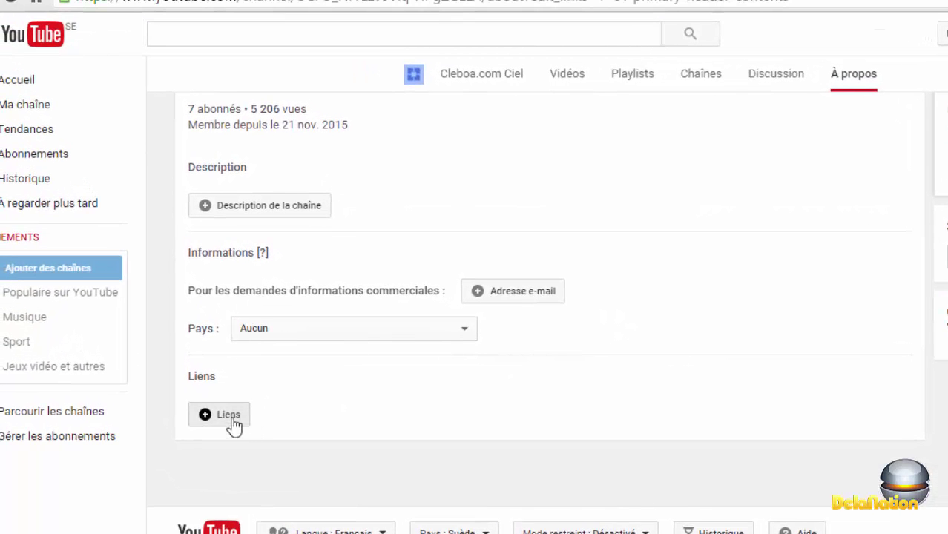
pyautogui.click(228, 417)
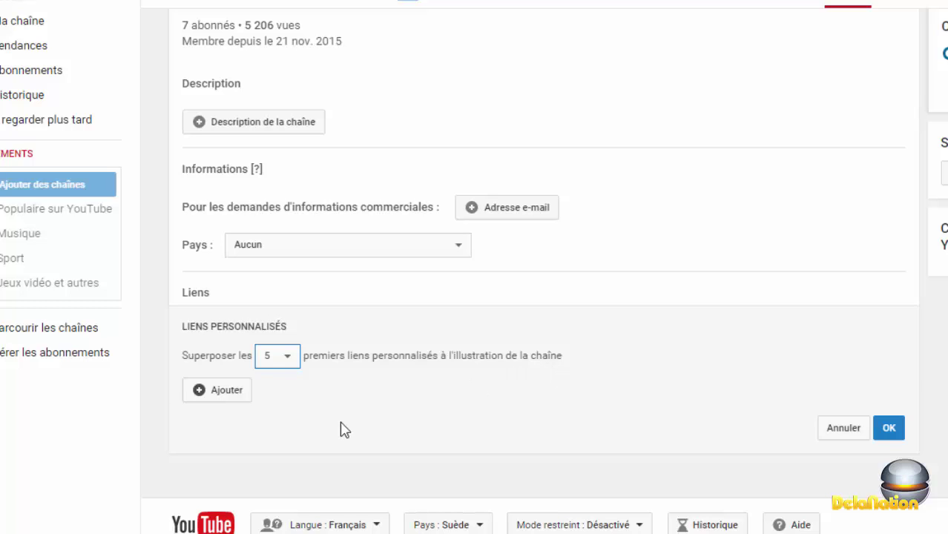
pyautogui.click(235, 389)
pyautogui.click(457, 389)
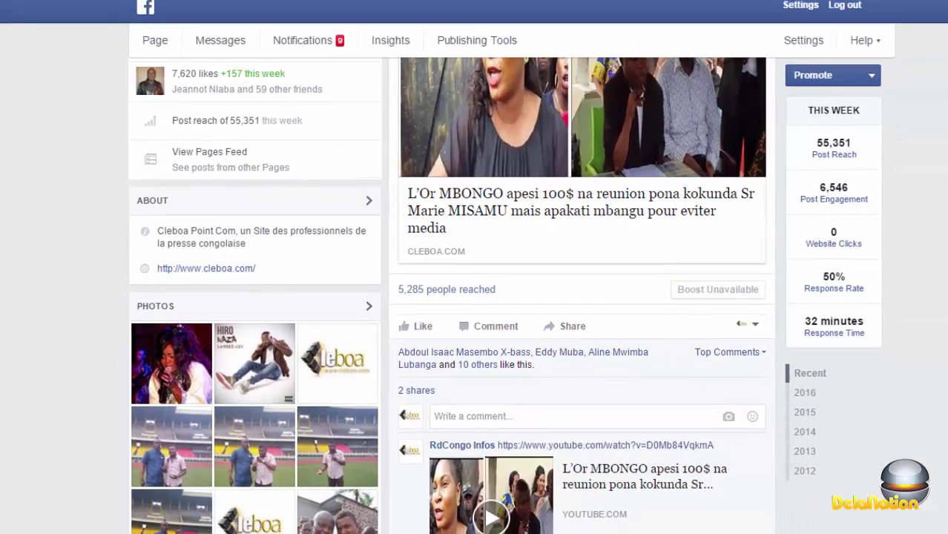
pyautogui.rightClick(213, 35)
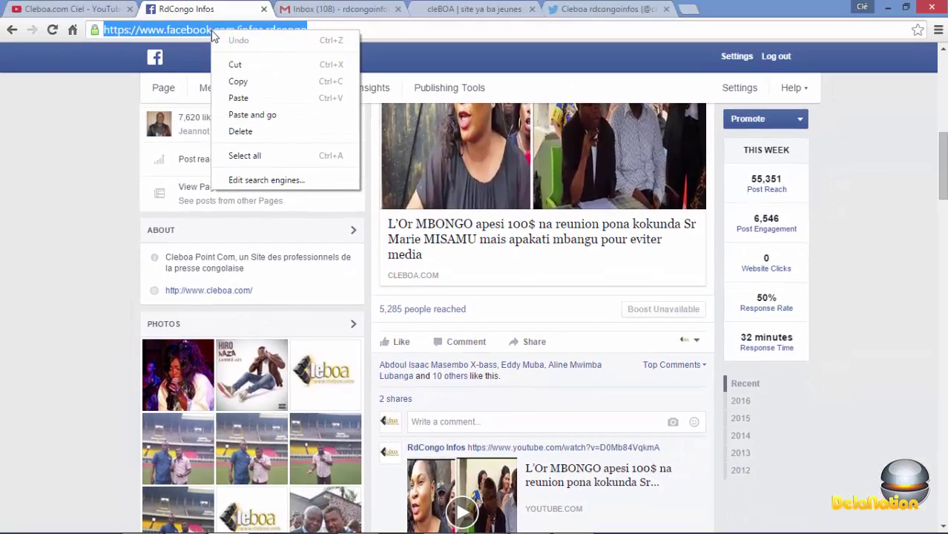
pyautogui.click(248, 80)
pyautogui.hotkey('ctrl', 'shift', 'Tab')
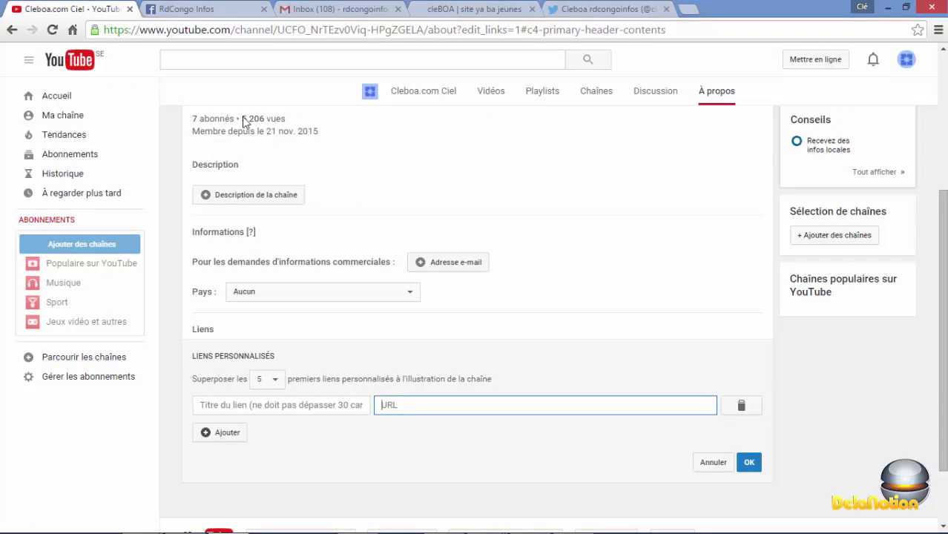
pyautogui.hotkey('ctrl', 'v')
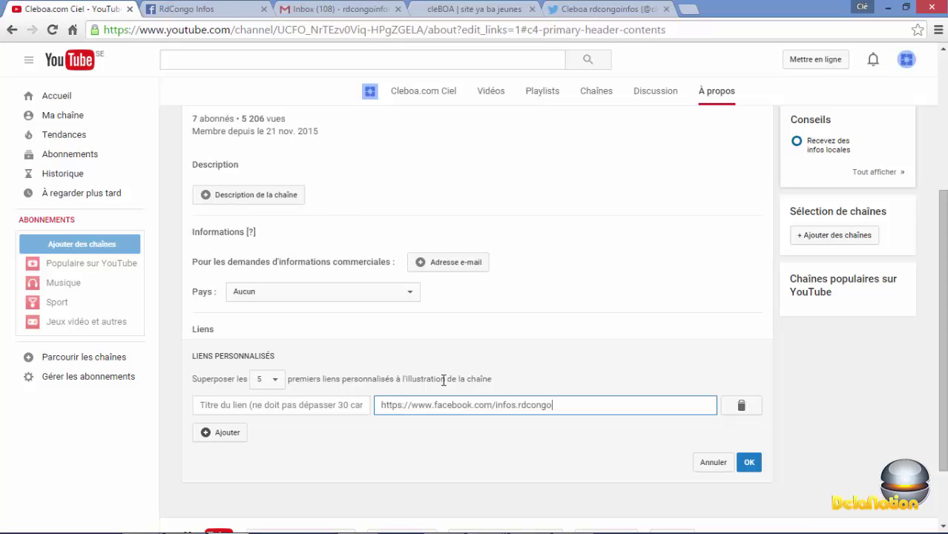
# Title the new Facebook link "facebook Cleboa.com" and save the custom links.
pyautogui.click(278, 405)
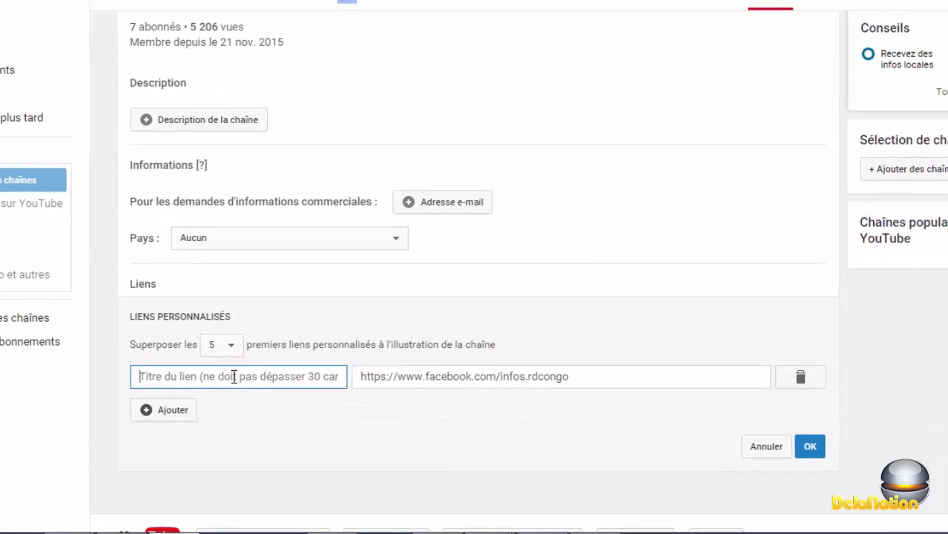
pyautogui.write('faceb')
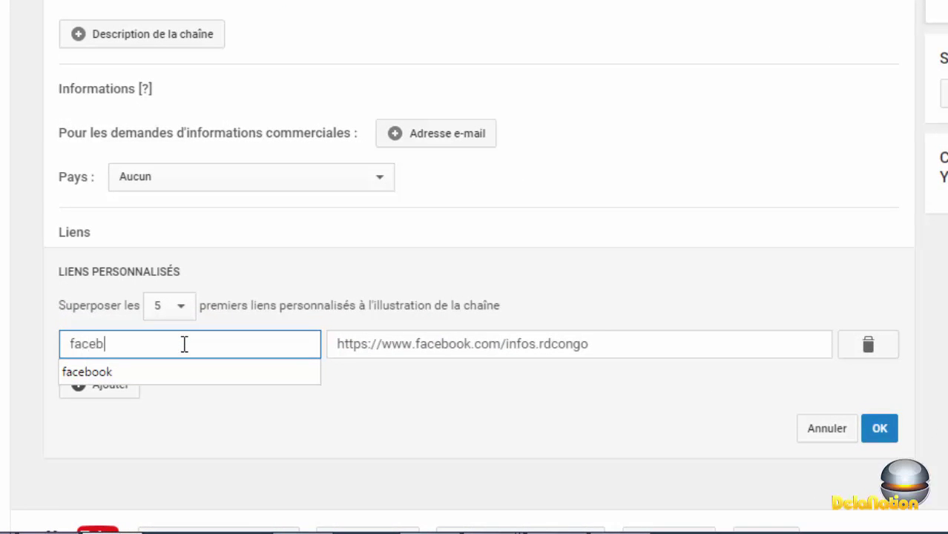
pyautogui.write('ook Cle')
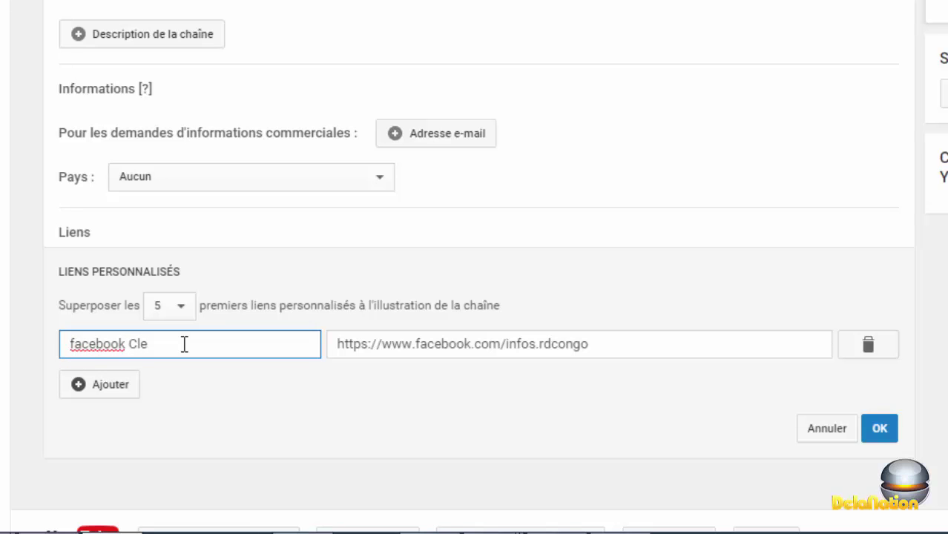
pyautogui.write('boa.com')
pyautogui.click(881, 431)
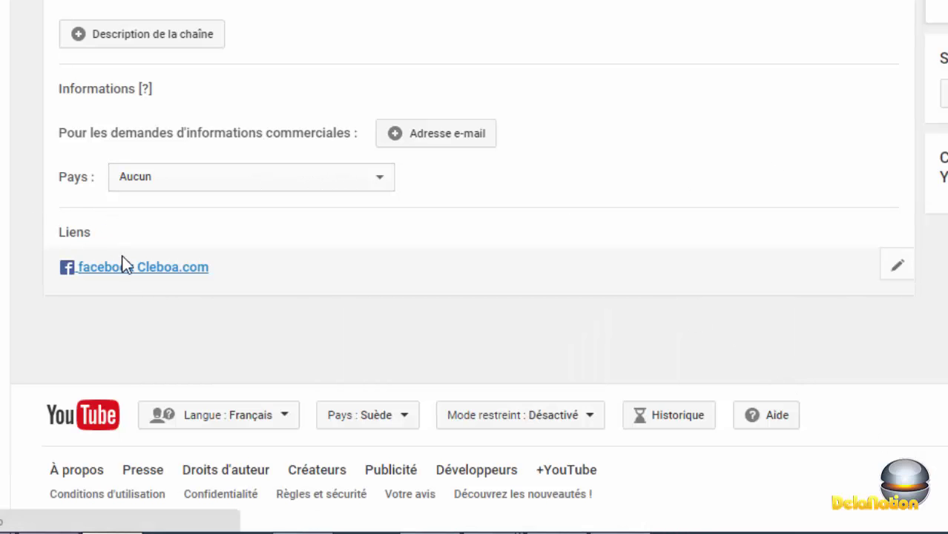
# Reopen the channel's custom links for editing on the About page and add a second link titled "twitter".
pyautogui.click(898, 267)
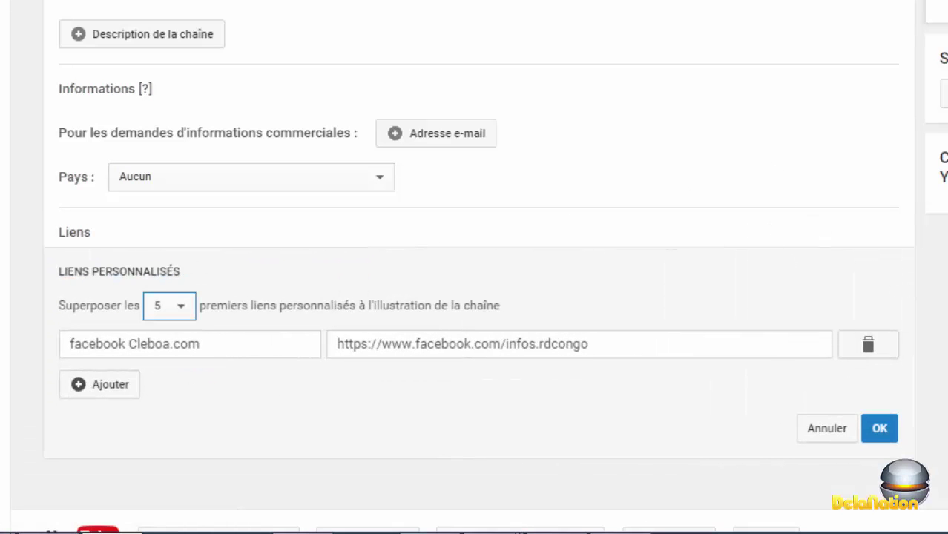
pyautogui.scroll(-2, 475, 267)
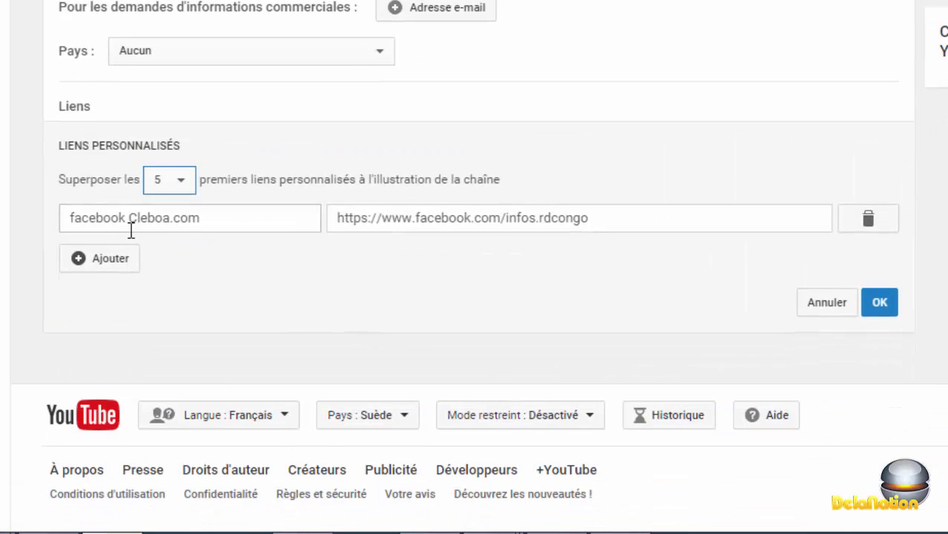
pyautogui.click(119, 265)
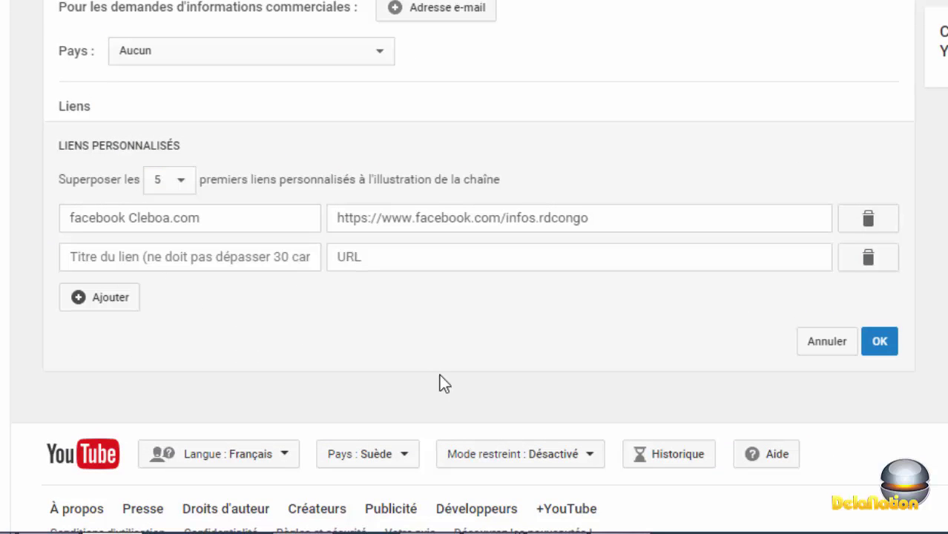
pyautogui.click(260, 255)
pyautogui.write('twitter')
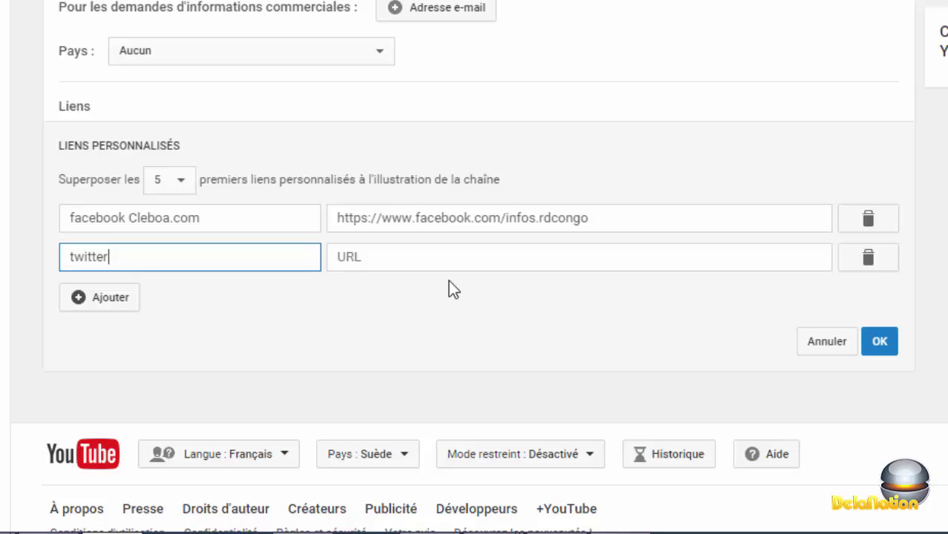
pyautogui.click(410, 259)
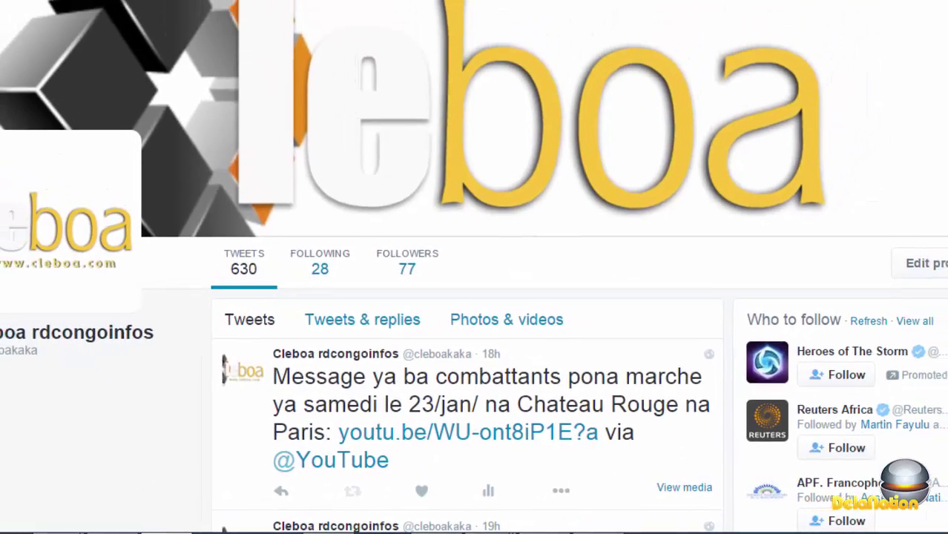
pyautogui.click(319, 30)
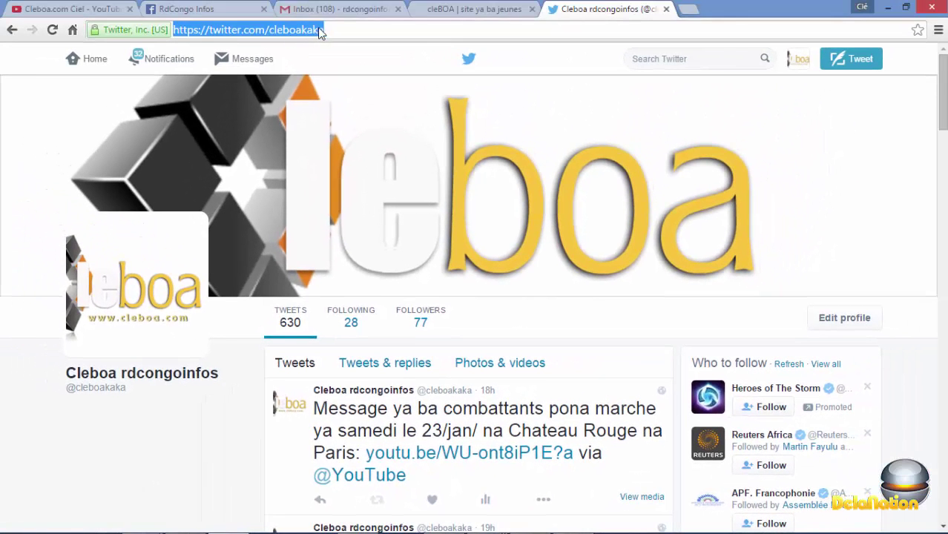
pyautogui.click(307, 31)
pyautogui.rightClick(304, 31)
pyautogui.click(360, 82)
pyautogui.click(82, 8)
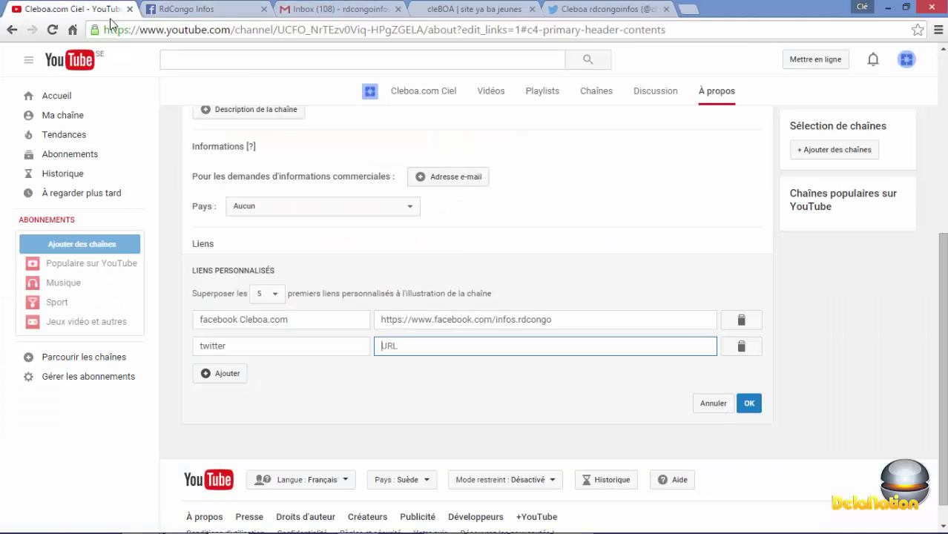
pyautogui.hotkey('ctrl', 'v')
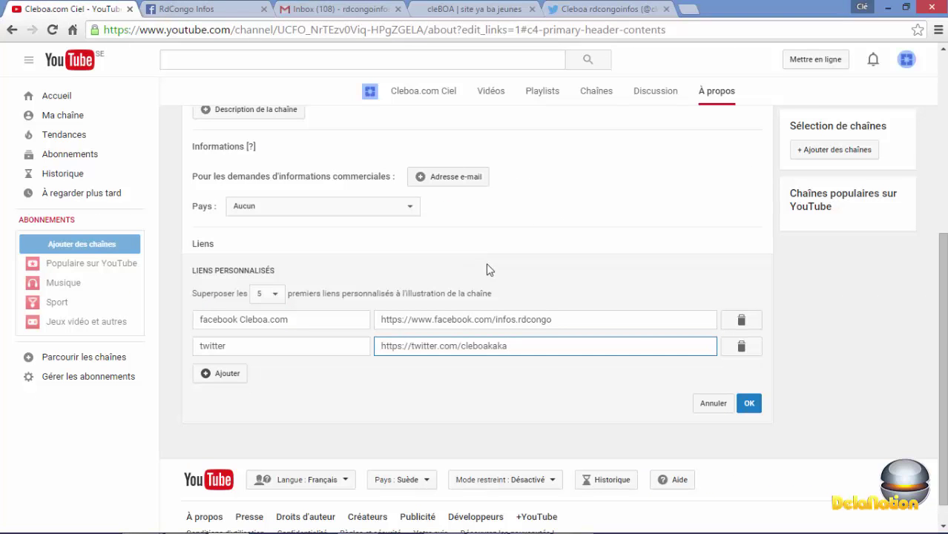
pyautogui.click(751, 405)
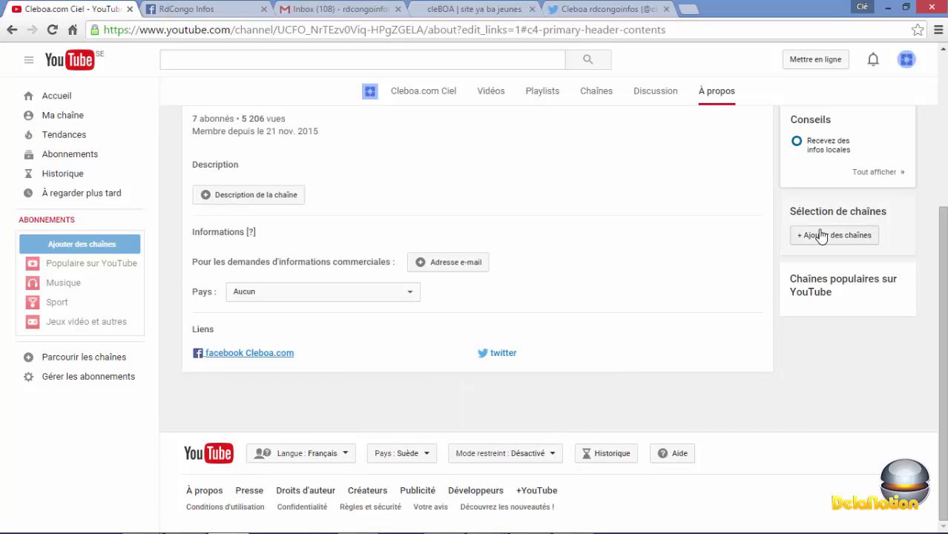
pyautogui.click(943, 126)
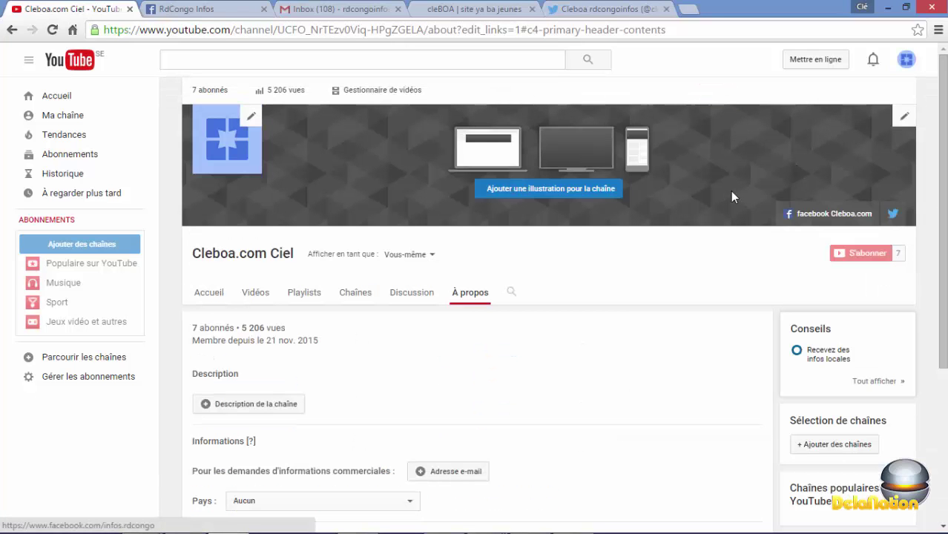